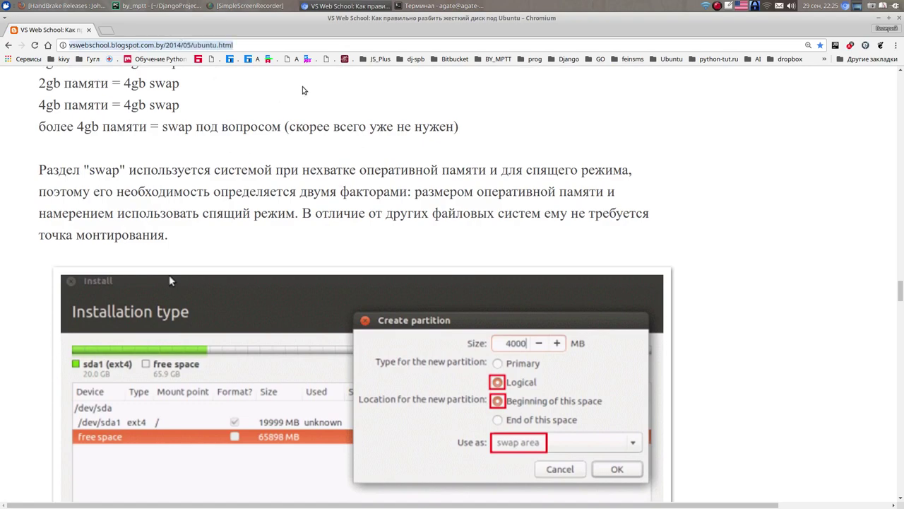
Examine the Ubuntu partitioning article, from creating the partition table through the root, swap and /home partitions to the formatting options.
scroll(466, 239, "up", 12)
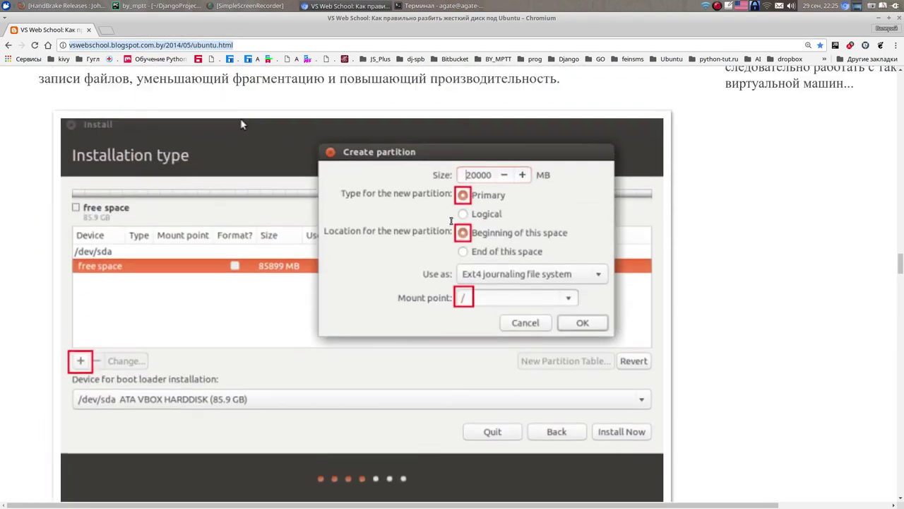
scroll(450, 221, "up", 10)
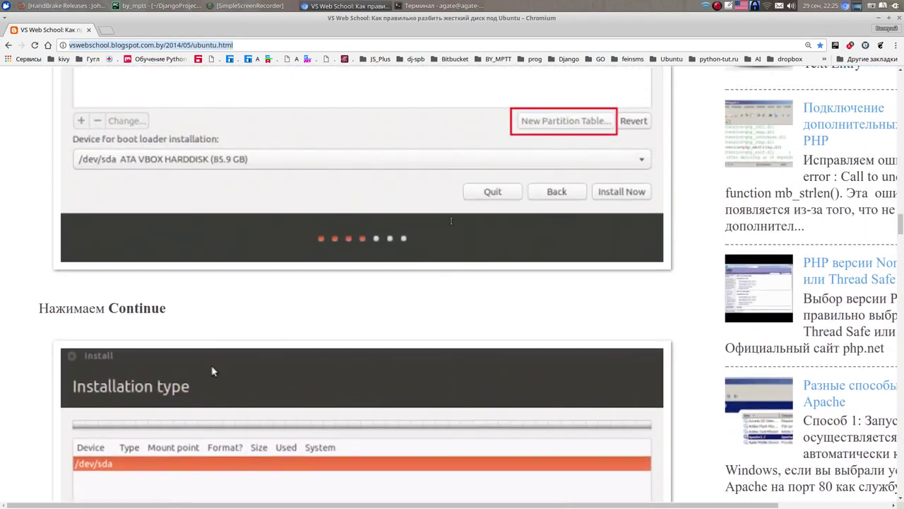
scroll(450, 221, "up", 6)
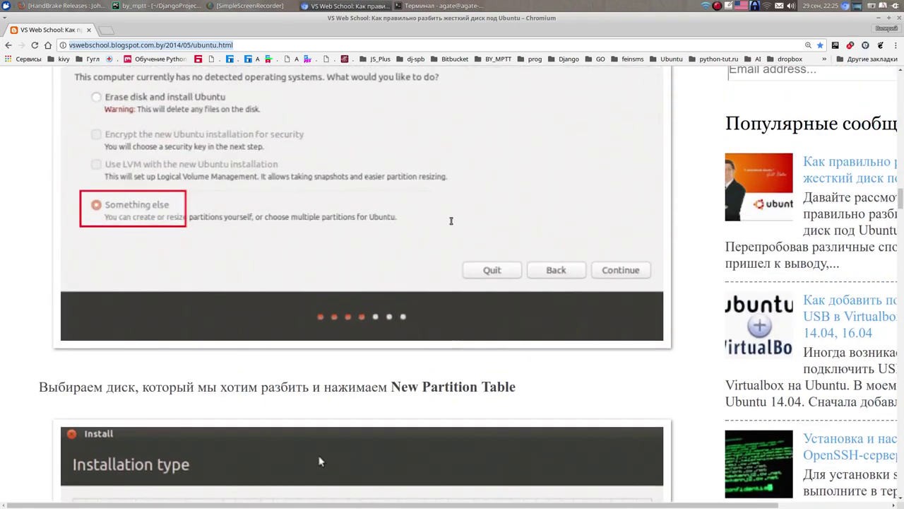
scroll(451, 220, "down", 4)
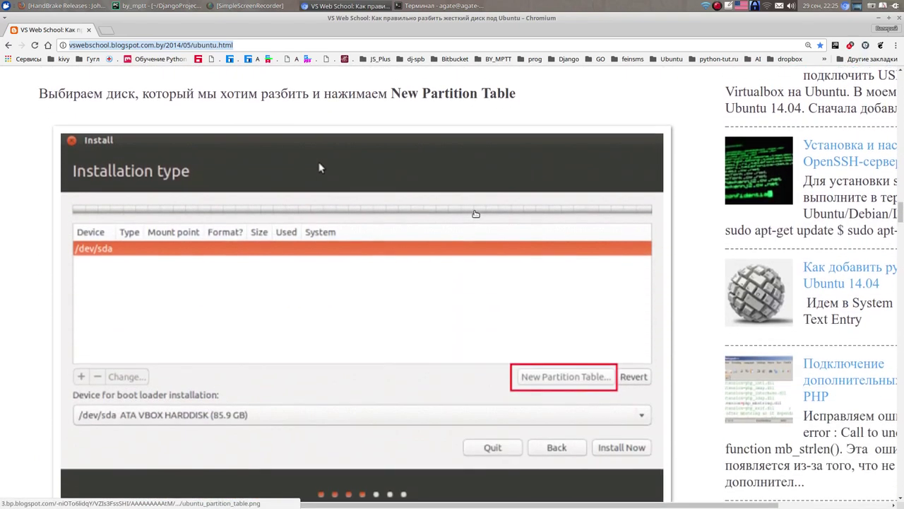
scroll(475, 213, "down", 4)
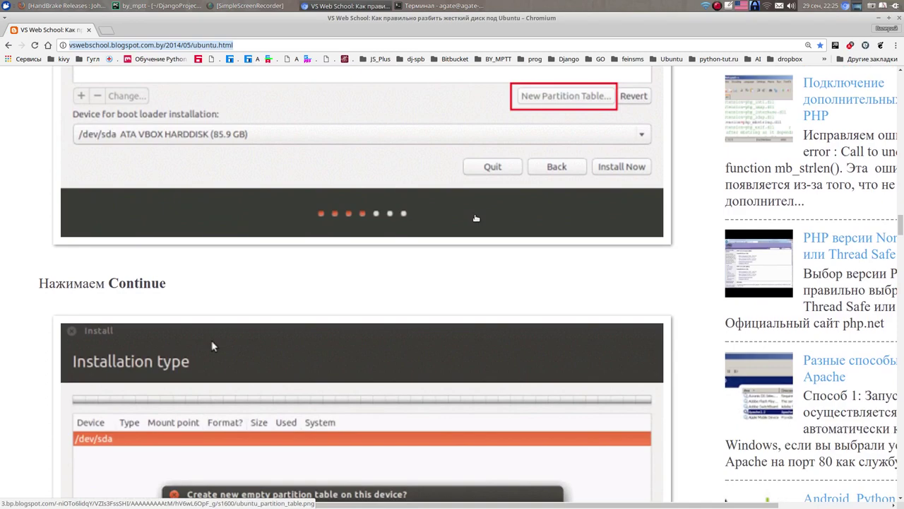
scroll(476, 218, "down", 3)
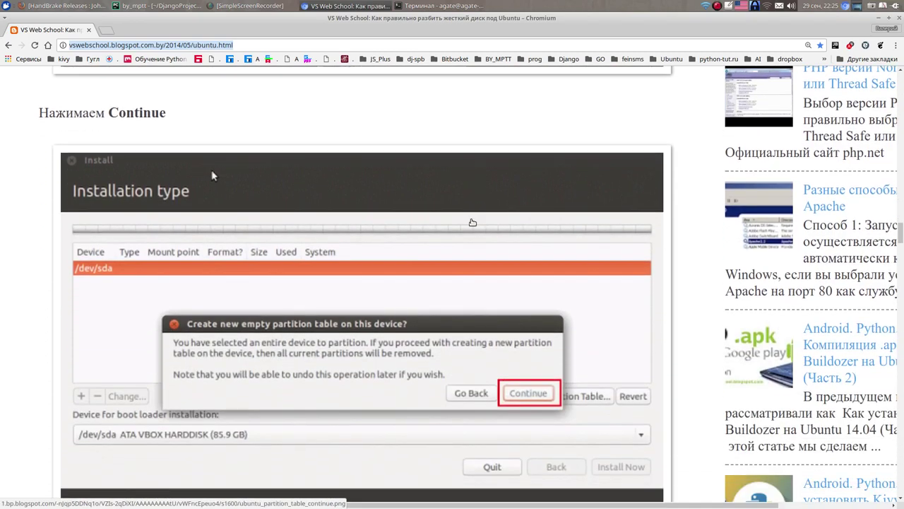
scroll(472, 223, "down", 4)
scroll(475, 242, "down", 3)
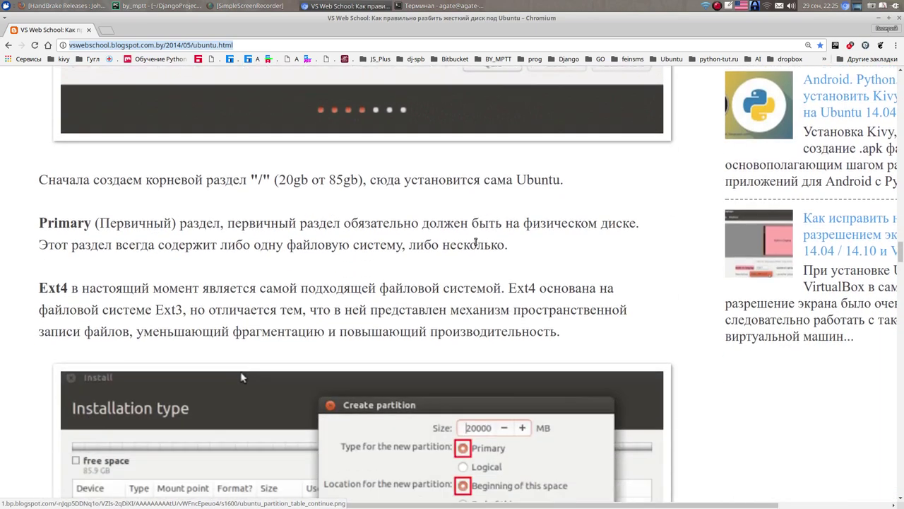
scroll(475, 242, "down", 4)
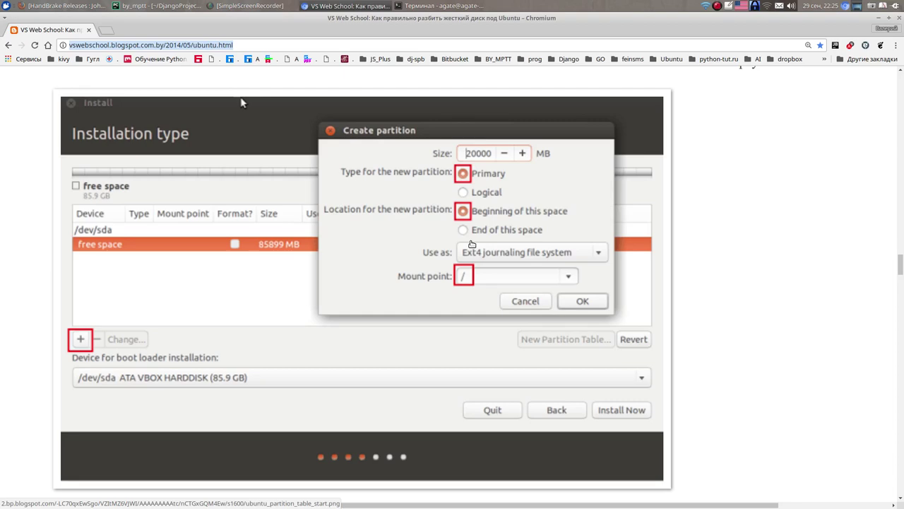
scroll(466, 254, "down", 9)
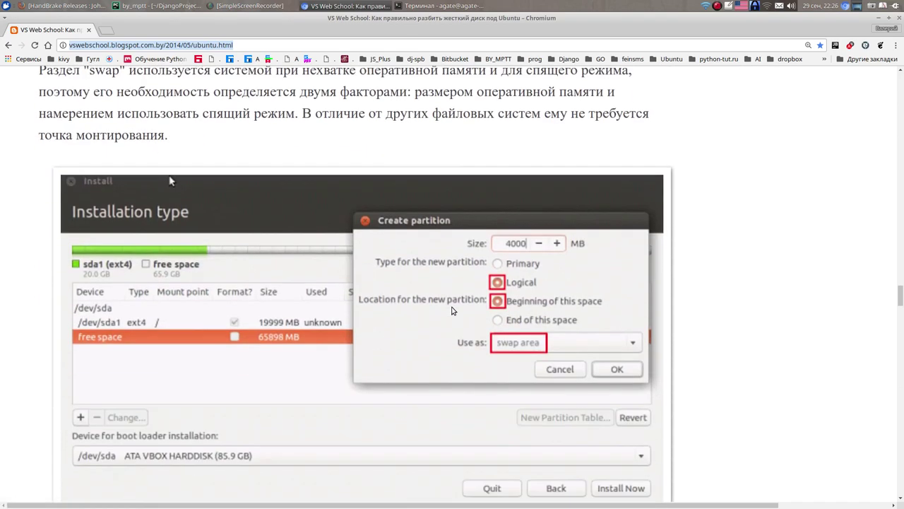
scroll(452, 309, "down", 15)
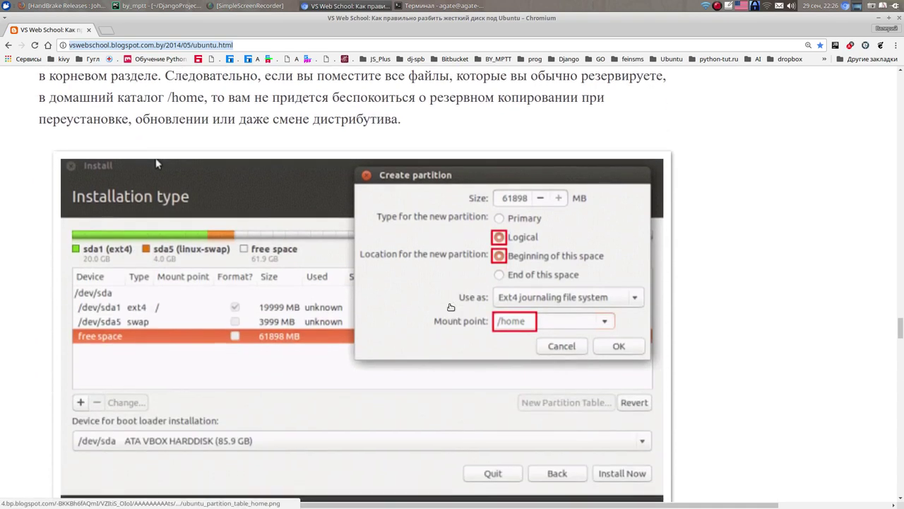
scroll(450, 306, "down", 10)
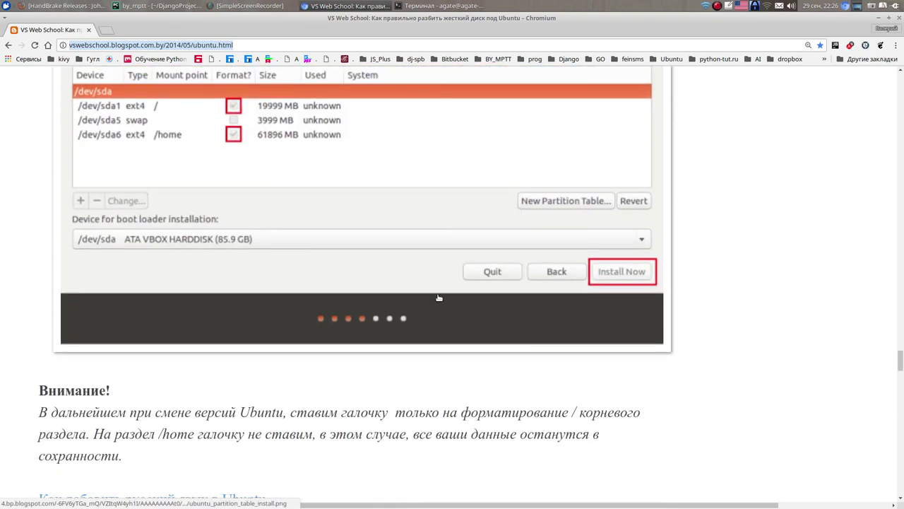
scroll(439, 297, "down", 3)
scroll(232, 178, "up", 5)
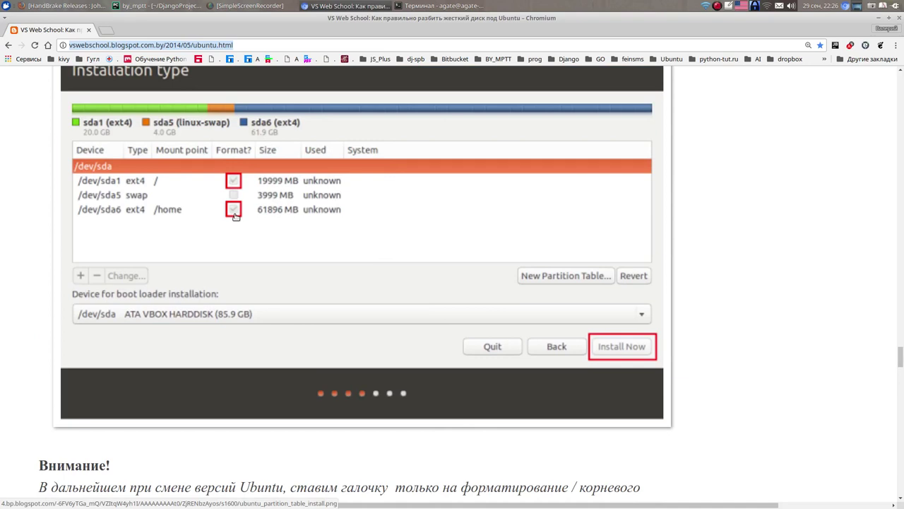
Minimize the browser and PyCharm windows, launch Systemback from the desktop and authenticate with the administrator password.
left_click(878, 21)
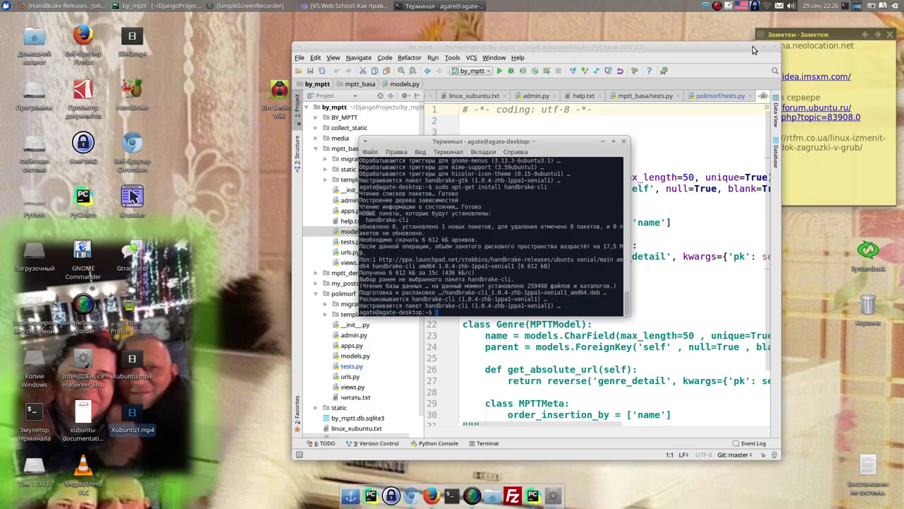
left_click(754, 48)
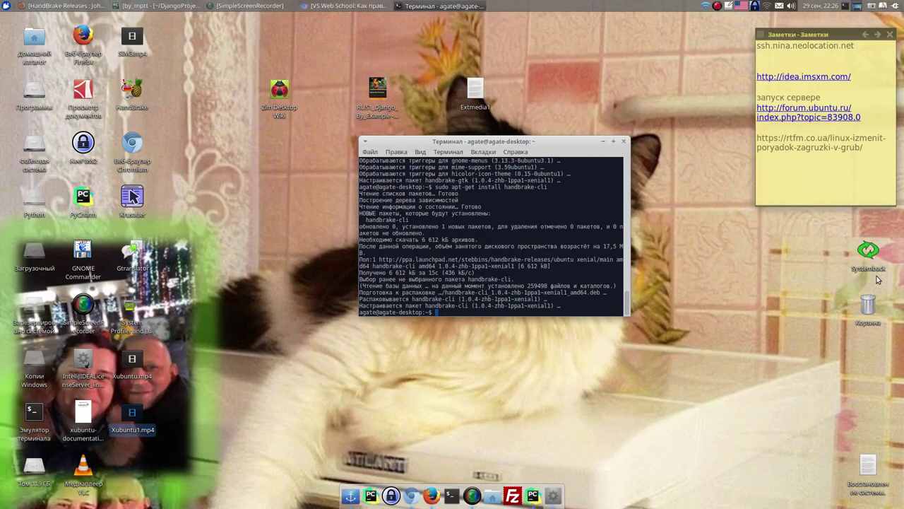
double_click(868, 251)
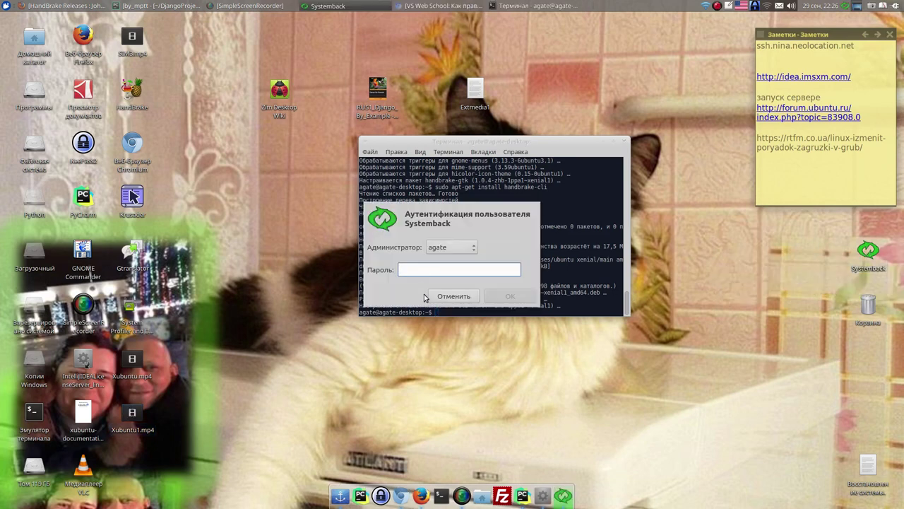
type("********")
left_click(510, 296)
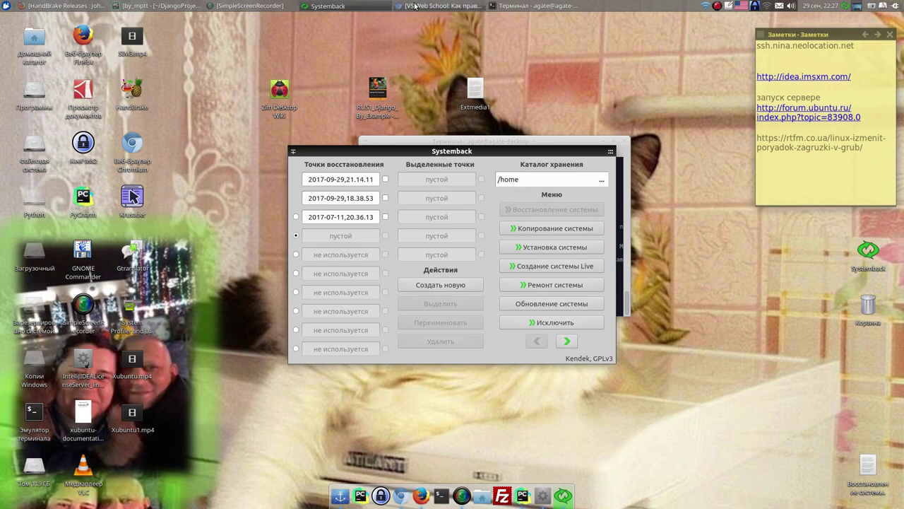
Switch back to the partitioning article in Chromium and highlight the warning about formatting only the root partition when changing Ubuntu versions.
left_click(62, 9)
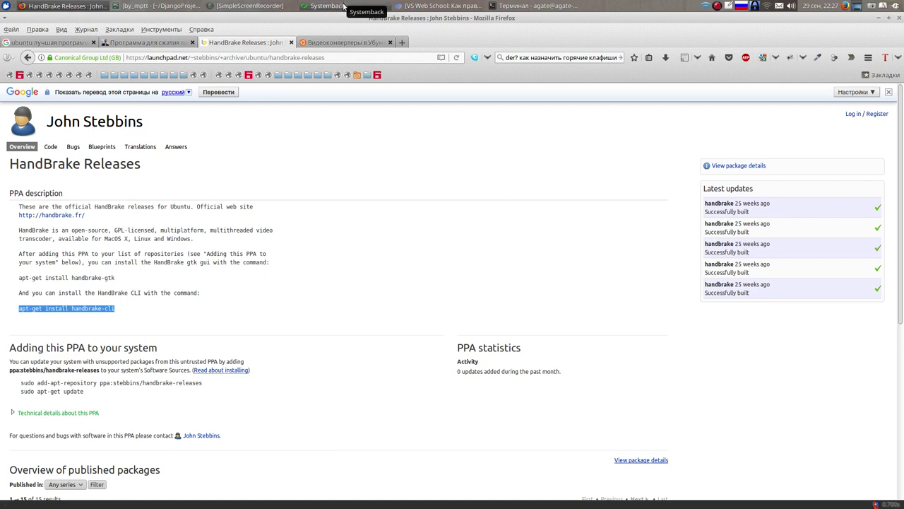
left_click(445, 6)
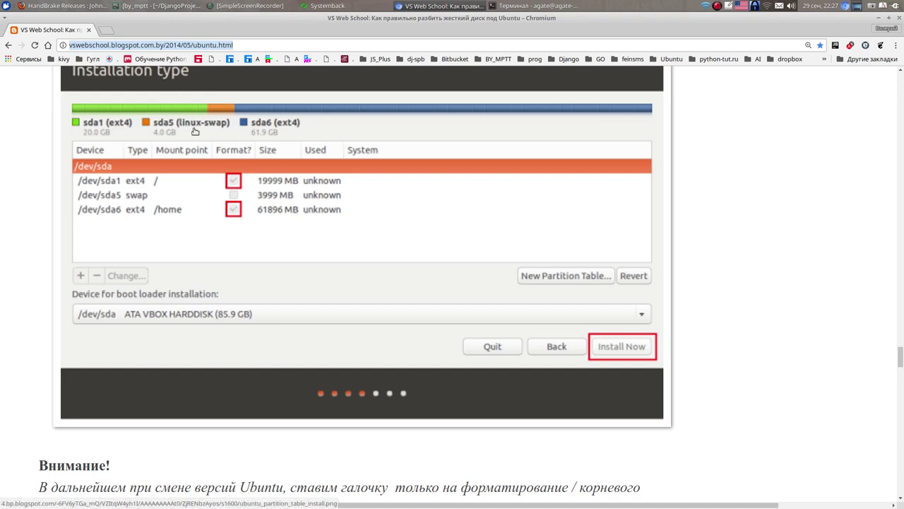
scroll(291, 293, "up", 3)
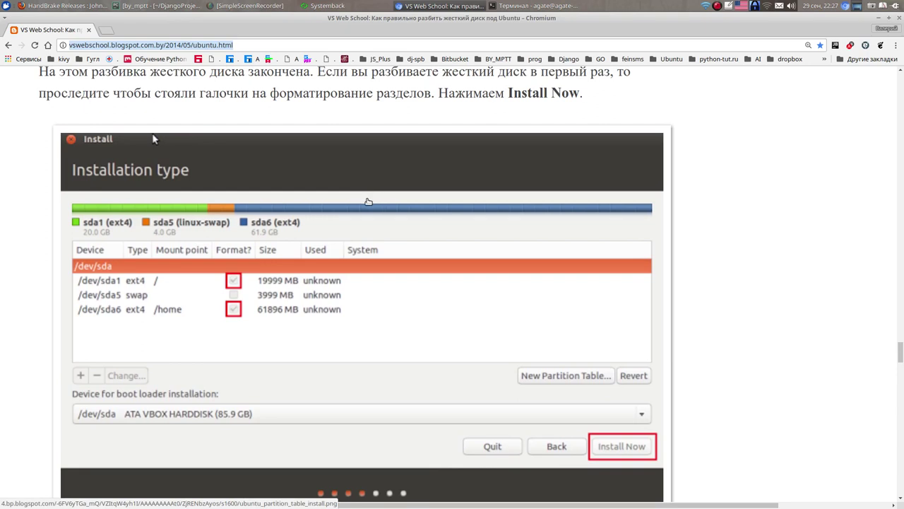
scroll(375, 176, "down", 1)
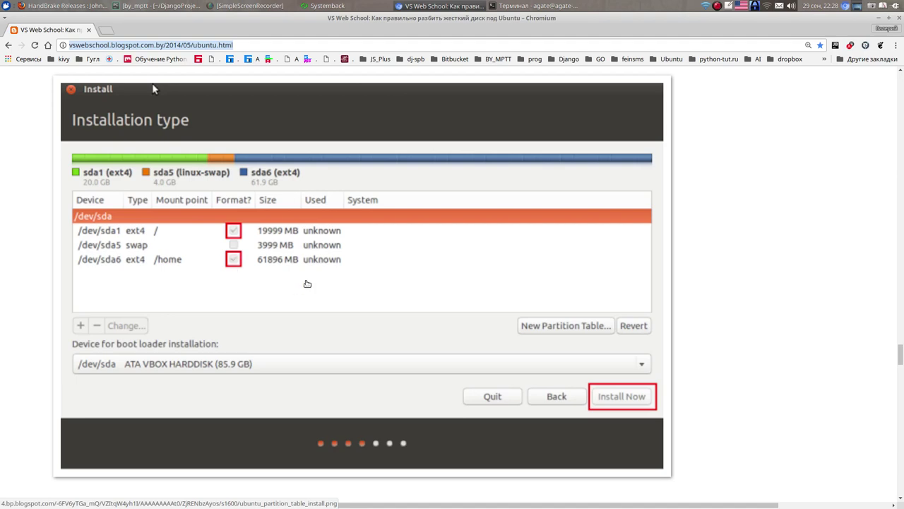
scroll(349, 259, "down", 3)
scroll(349, 260, "down", 6)
scroll(340, 257, "up", 1)
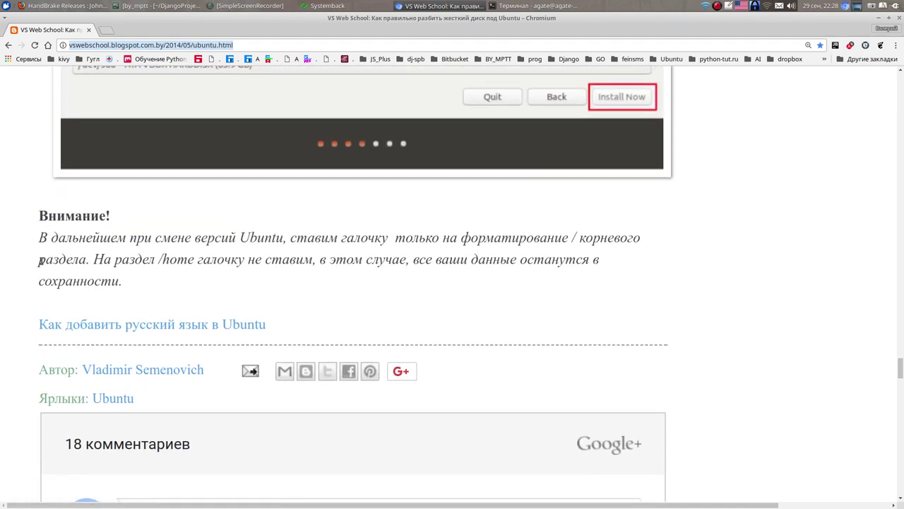
left_click_drag(39, 238, 129, 282)
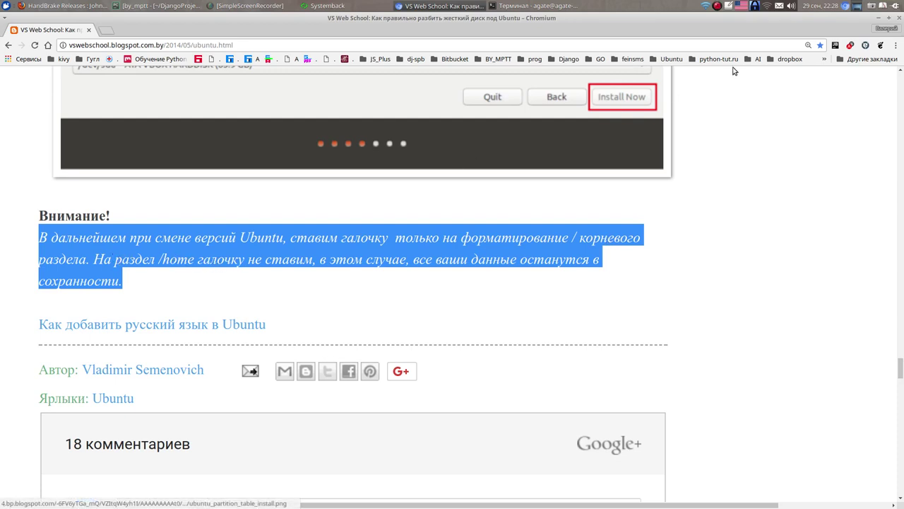
Minimize both browsers and tick the restore point 2017-09-29,21.14.11 in Systemback.
left_click(879, 19)
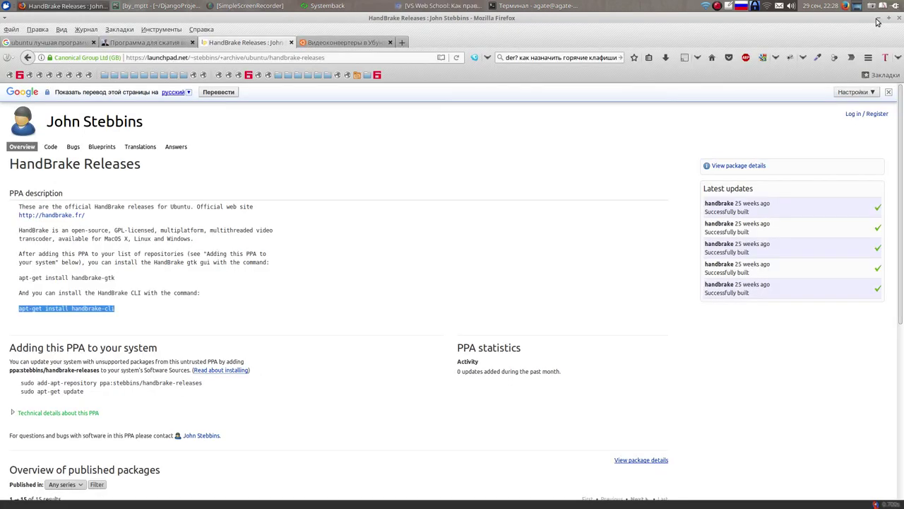
left_click(877, 20)
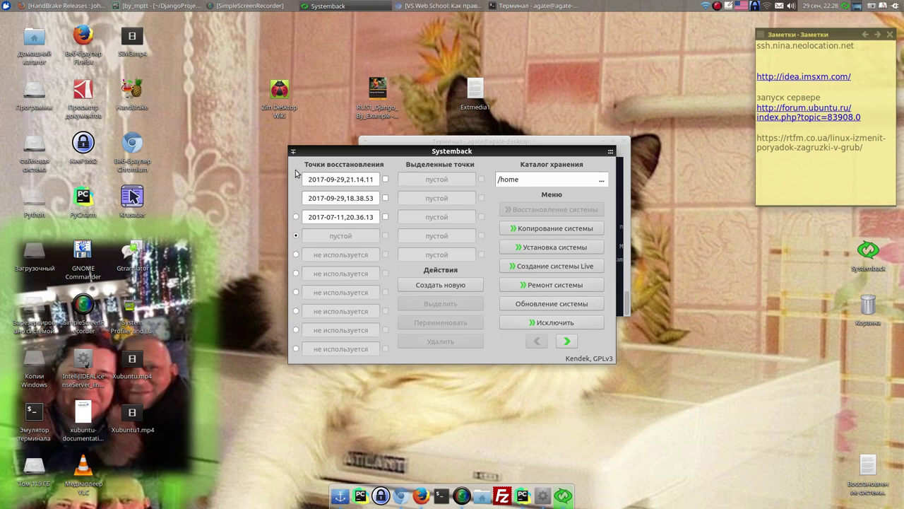
left_click(385, 180)
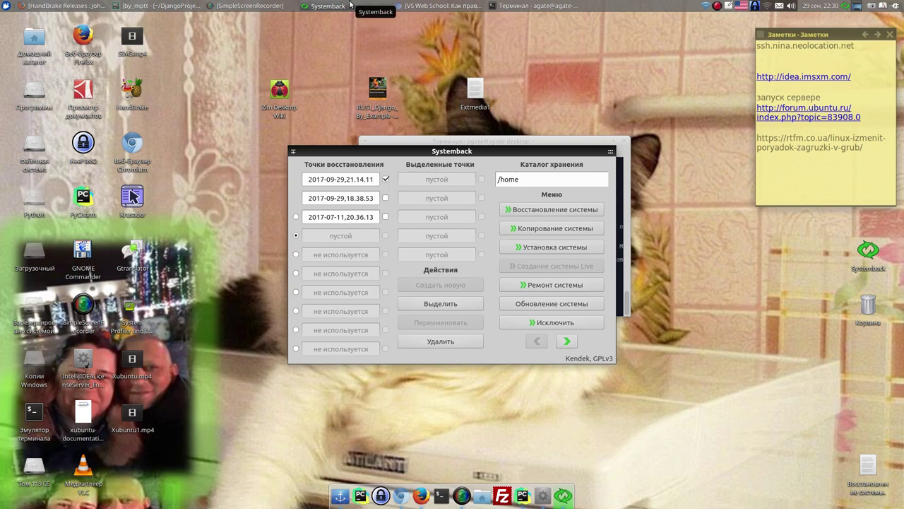
Show the Terminal and Firefox windows, and briefly display the KeePass password database before minimizing it.
left_click(524, 6)
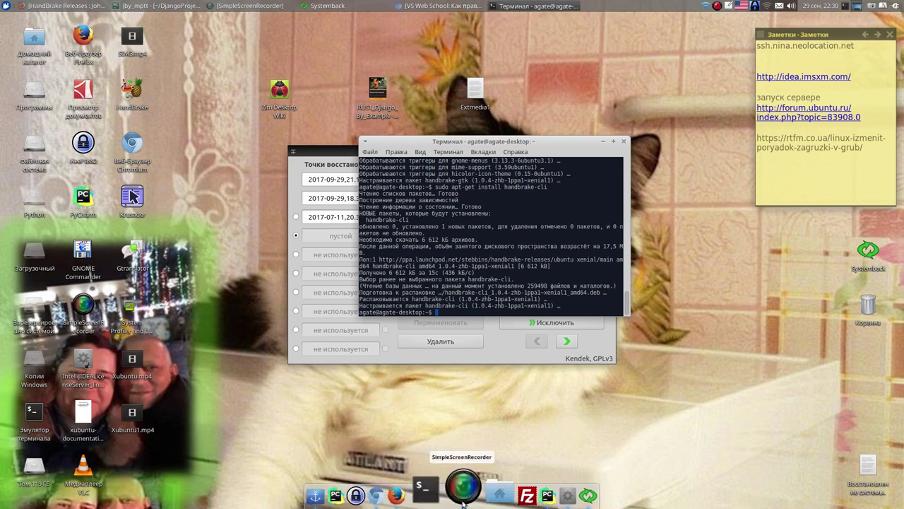
left_click(61, 8)
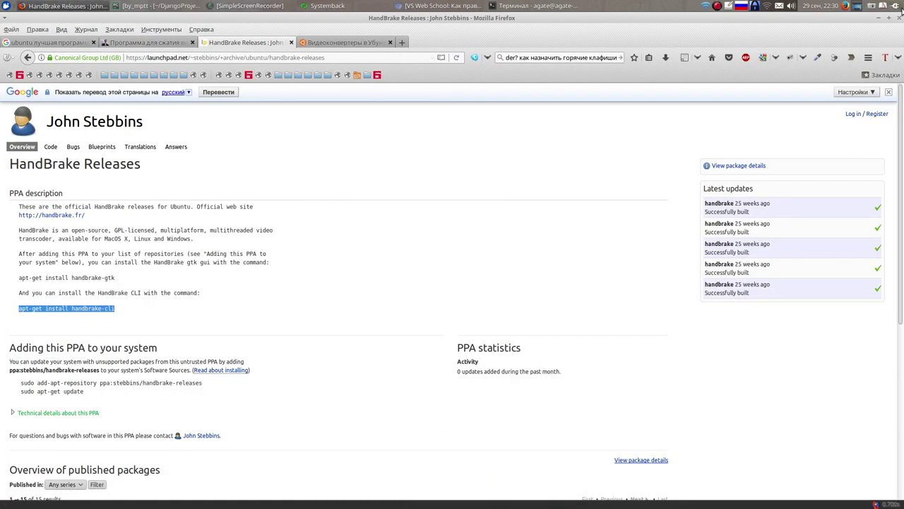
left_click(754, 7)
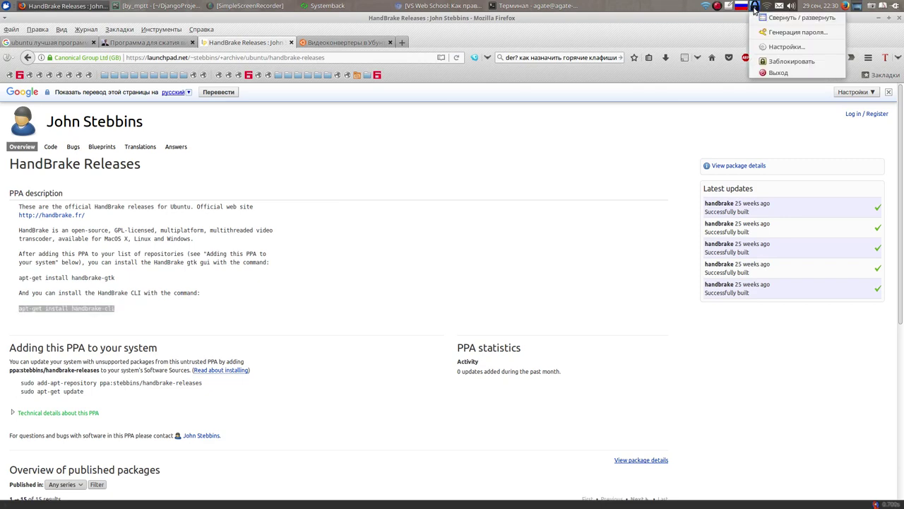
left_click(771, 18)
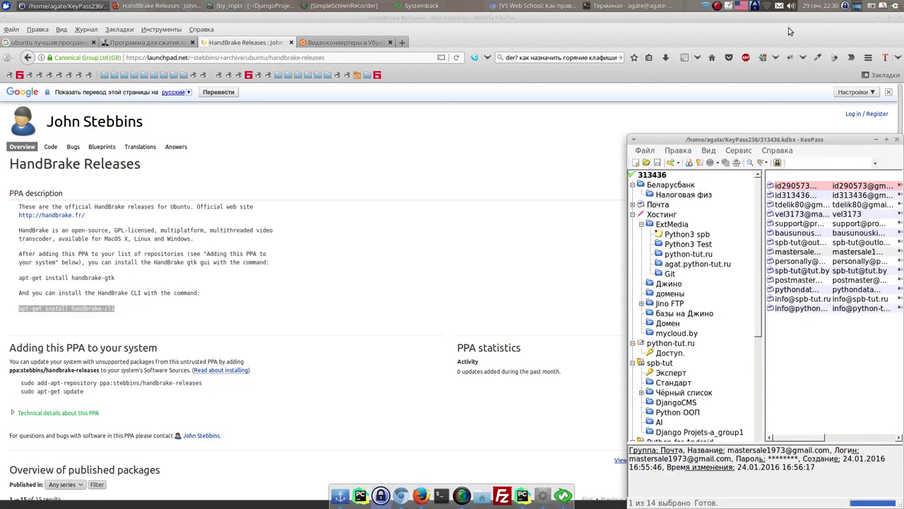
left_click(876, 141)
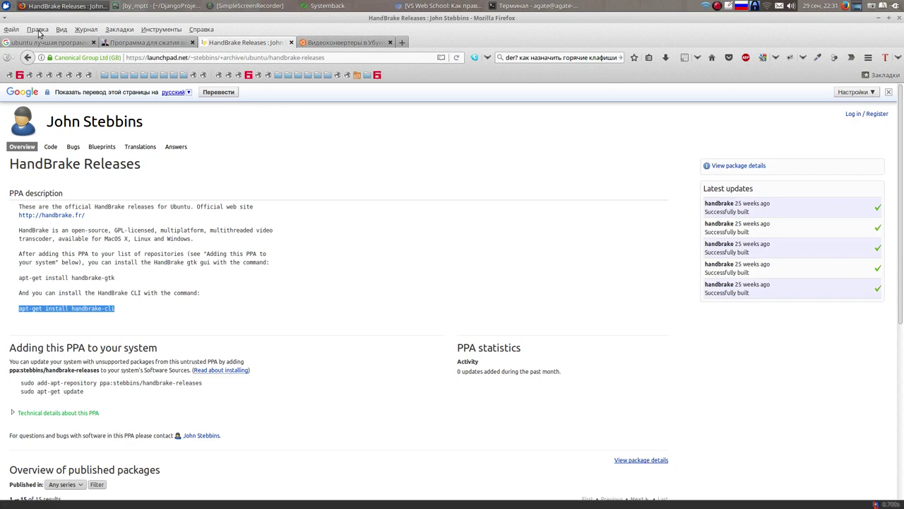
Switch to the by_mptt project in PyCharm and open the system's applications menu.
left_click(150, 6)
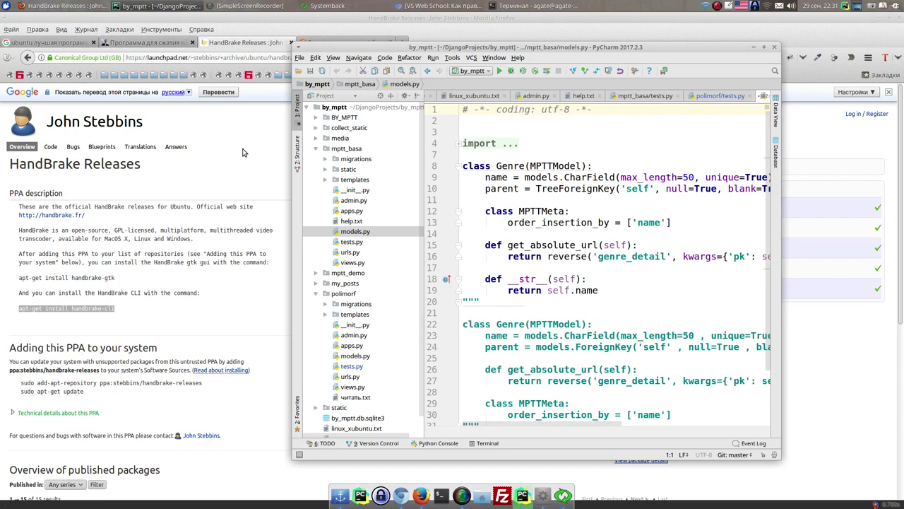
left_click(5, 5)
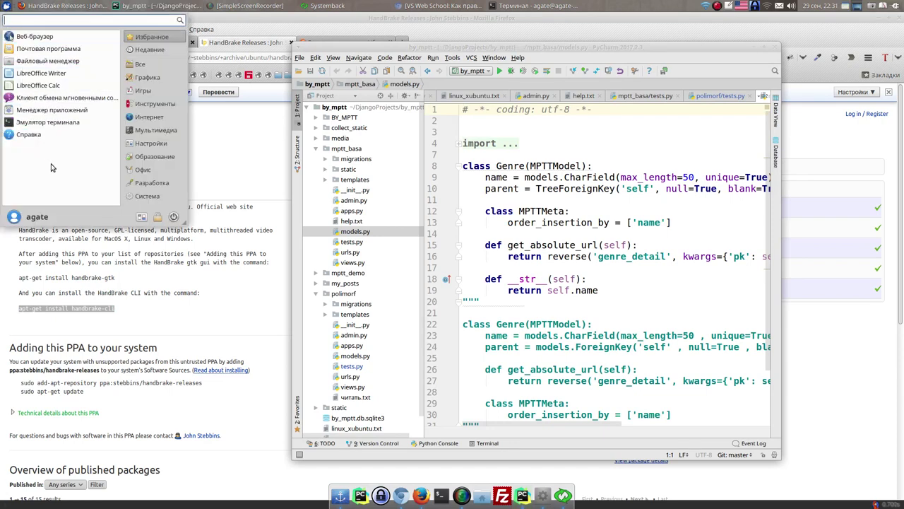